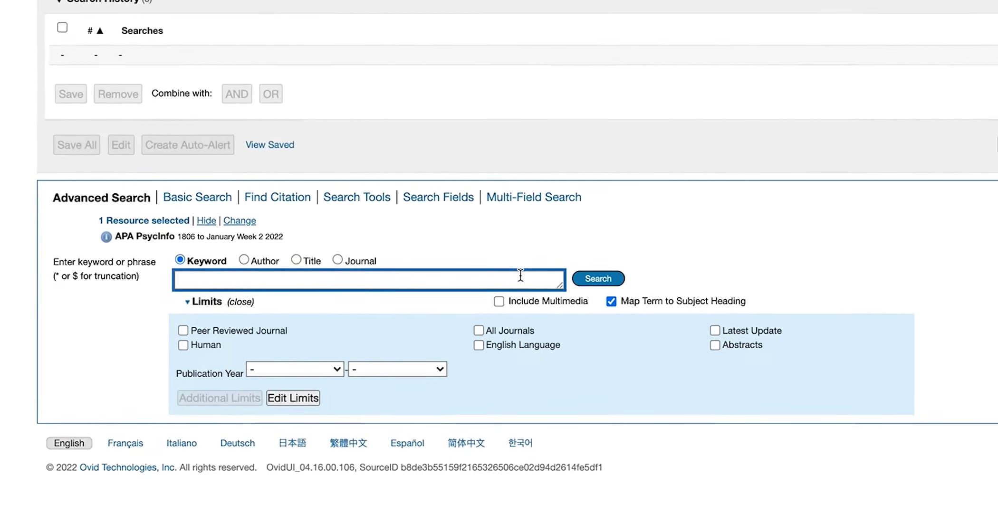
Run a keyword search for 'cbt' to see its suggested subject headings.
text(cb)
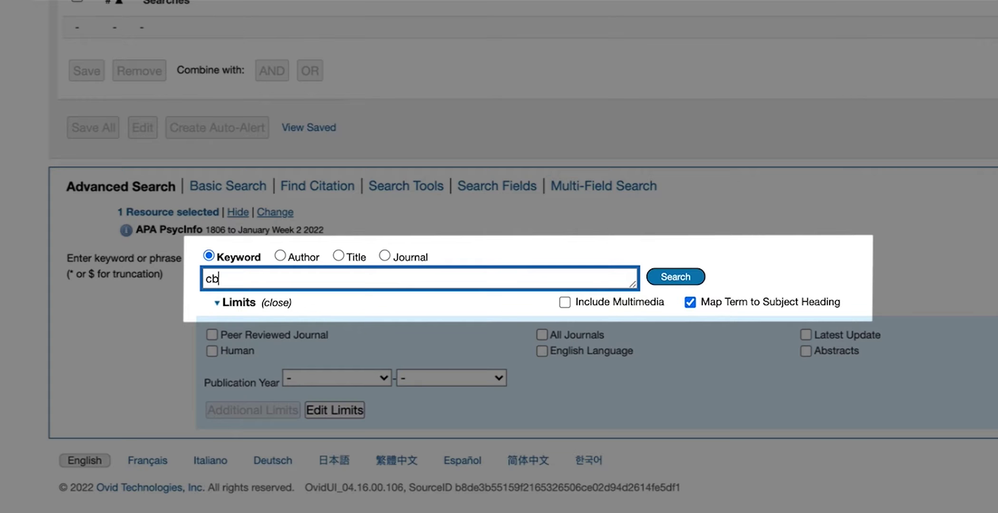
text(t)
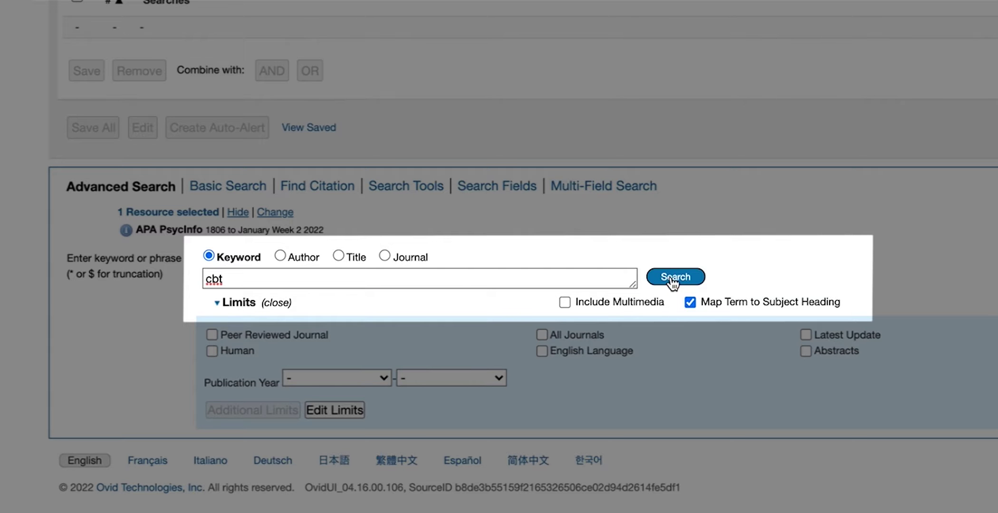
click(675, 277)
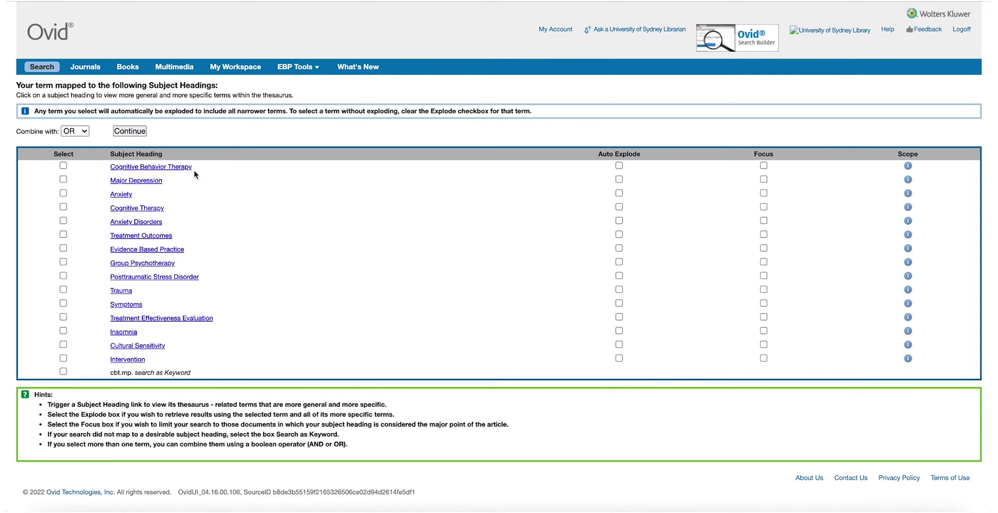
Review the Cognitive Behavior Therapy thesaurus entry, then select it as an exploded heading and continue.
click(174, 167)
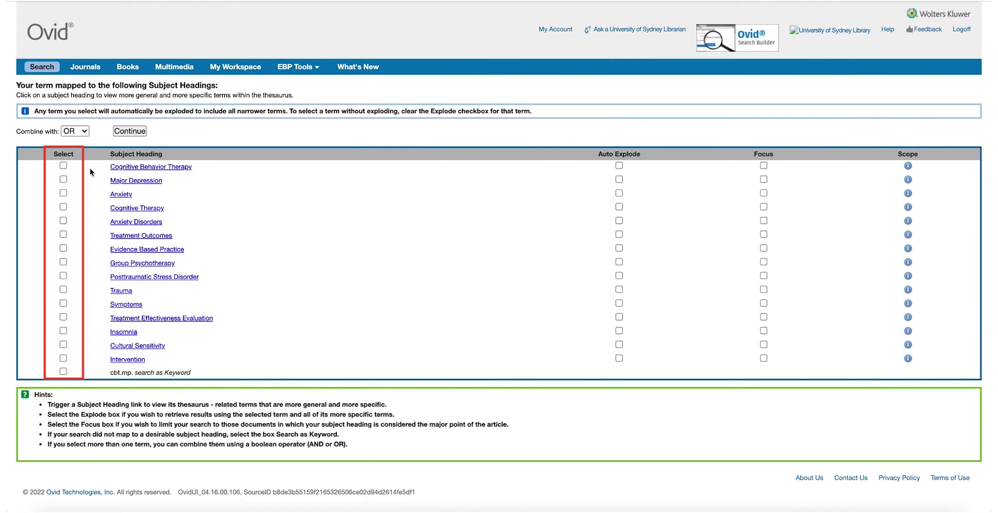
click(63, 166)
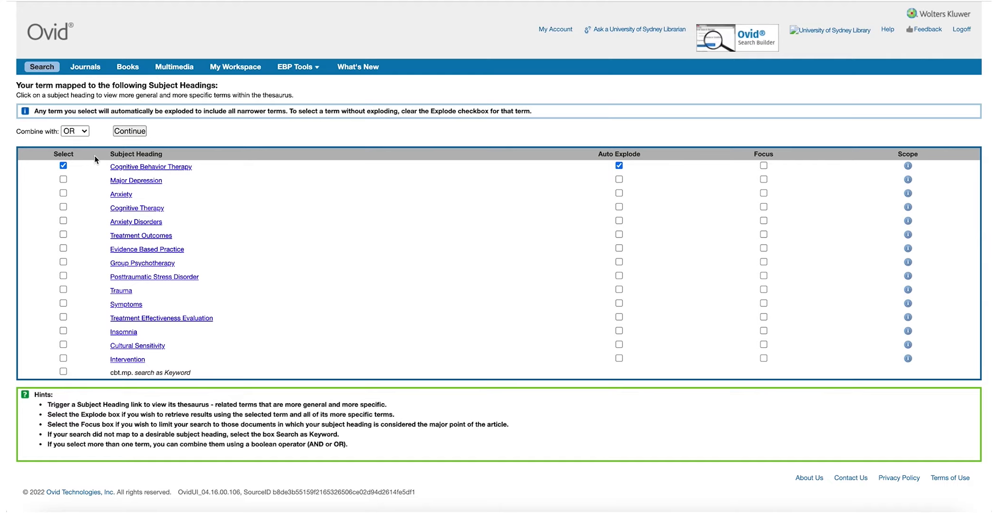
click(127, 132)
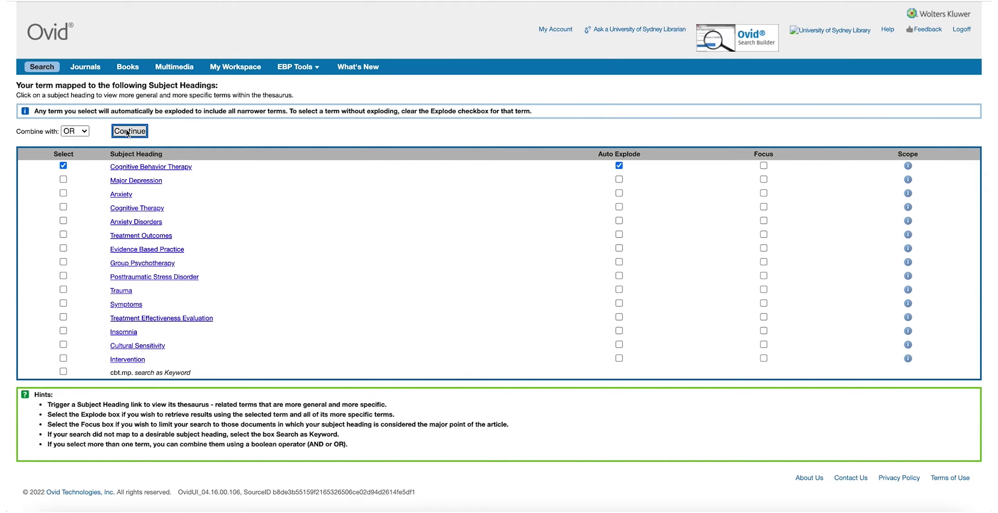
Scroll back up to the Search History showing exp Cognitive Behavior Therapy/ with 24237 results.
scroll(128, 134, down, 6)
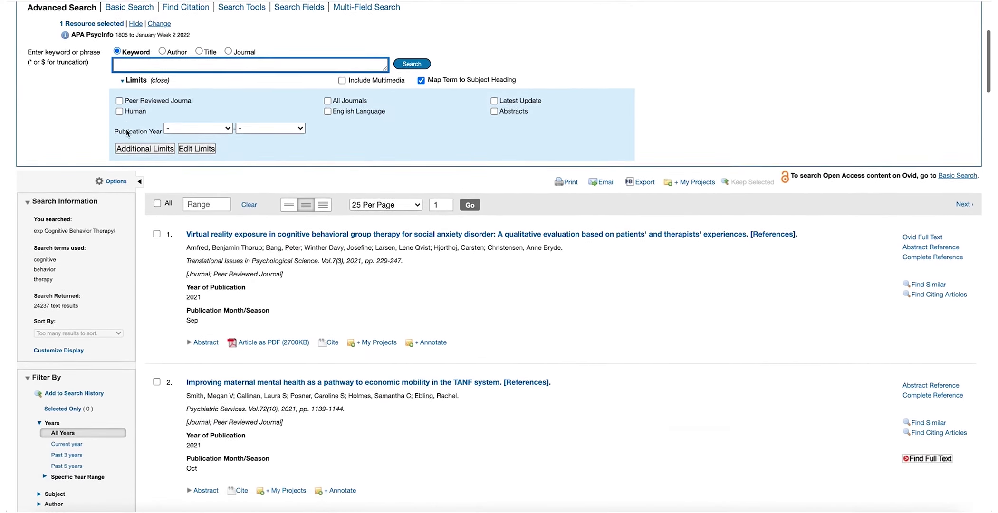
scroll(128, 132, down, 1)
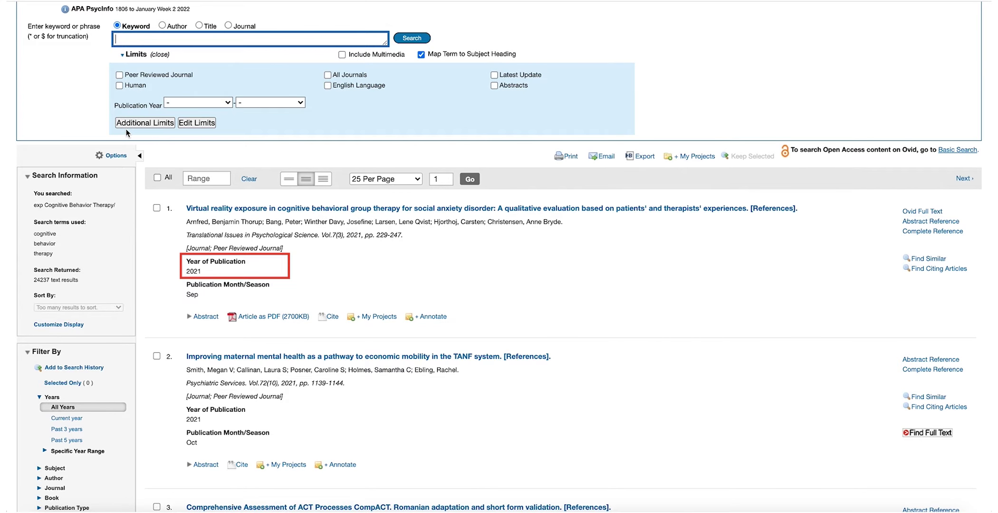
scroll(127, 132, up, 10)
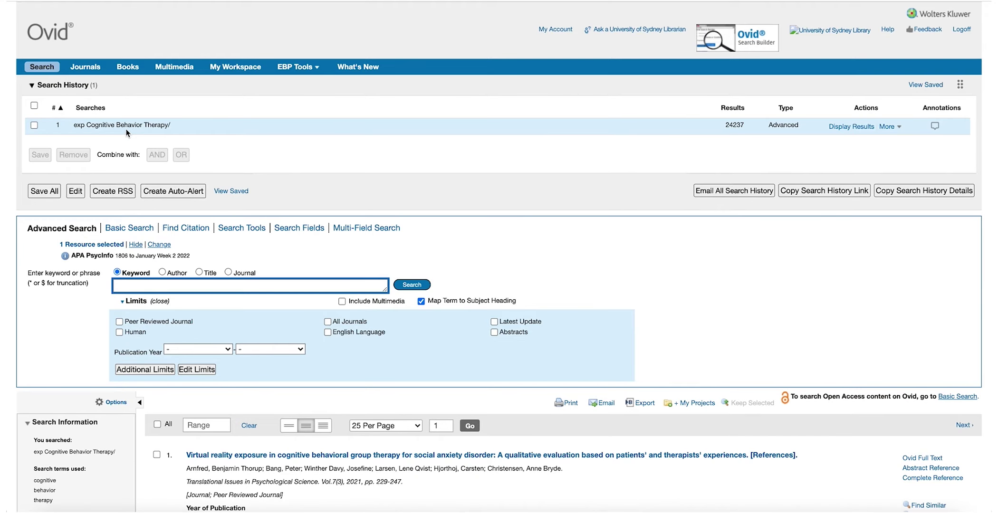
Map 'veterans' to the exploded Military Veterans heading, checking its scope note, and run it as search 2.
text(veterans)
click(410, 285)
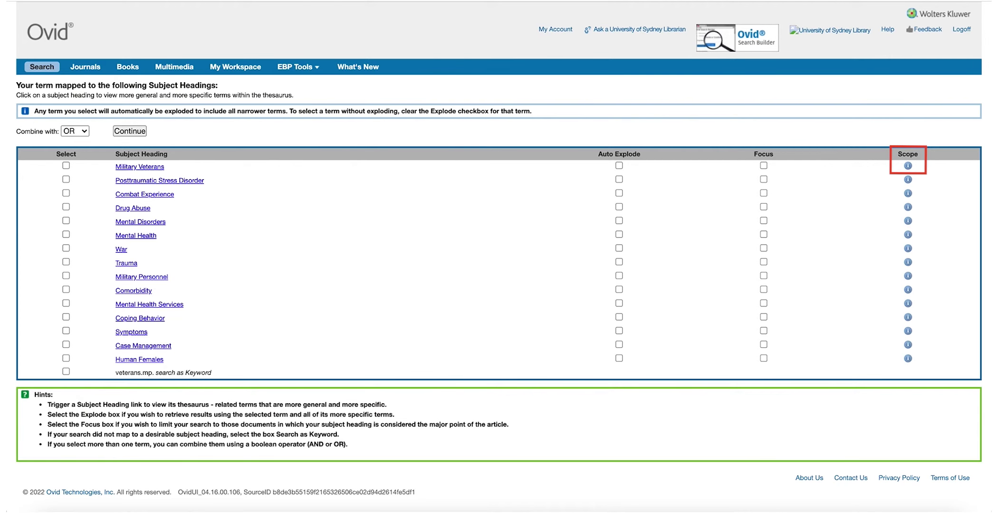
click(908, 166)
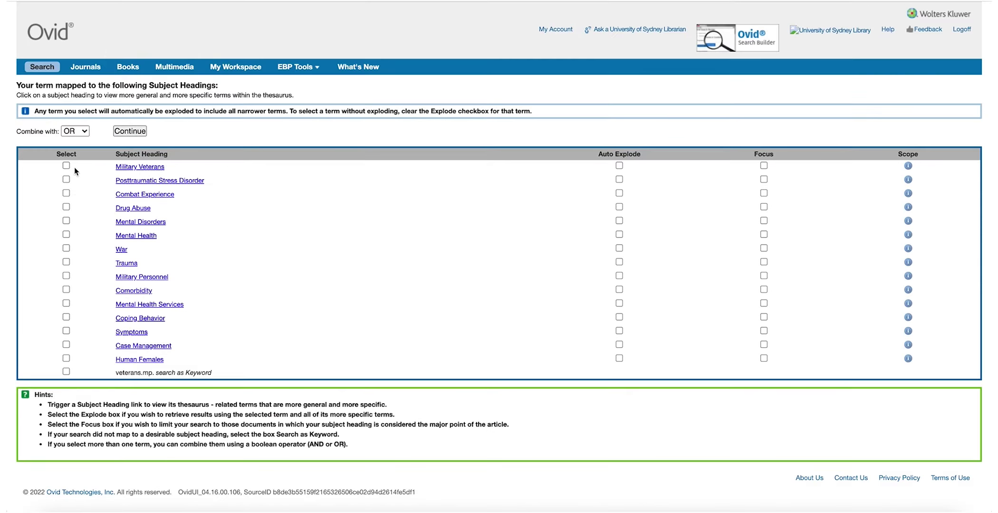
click(66, 166)
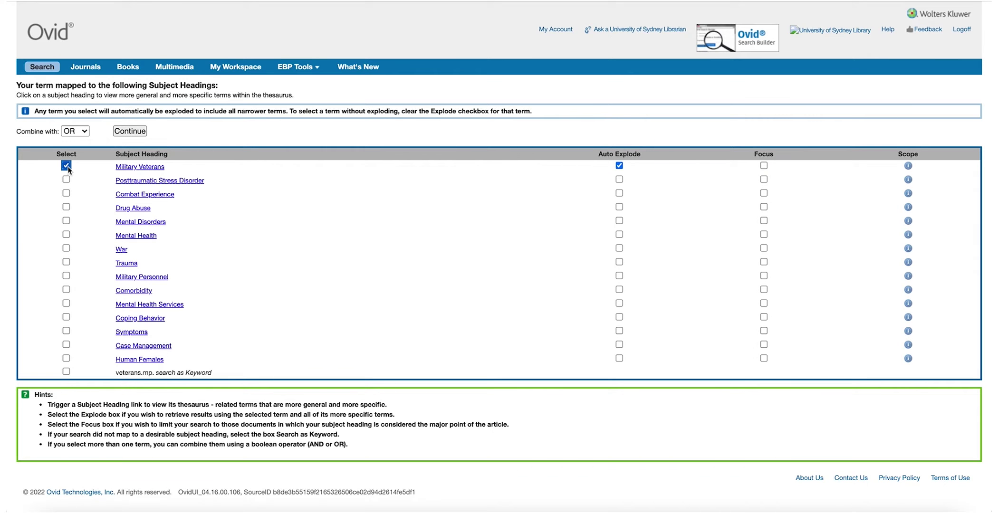
click(131, 133)
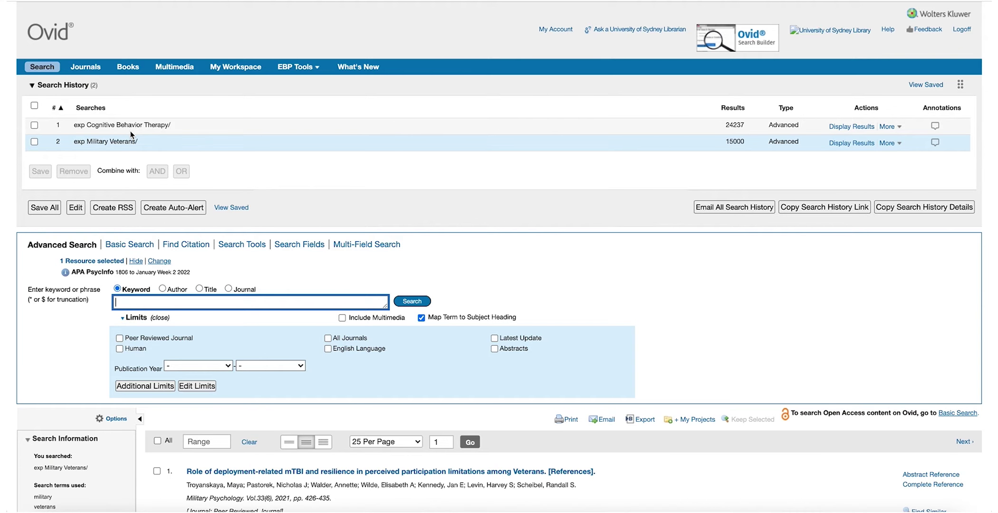
Map 'depression' to the exploded Major Depression heading and run it as search 3.
text(depression)
click(420, 304)
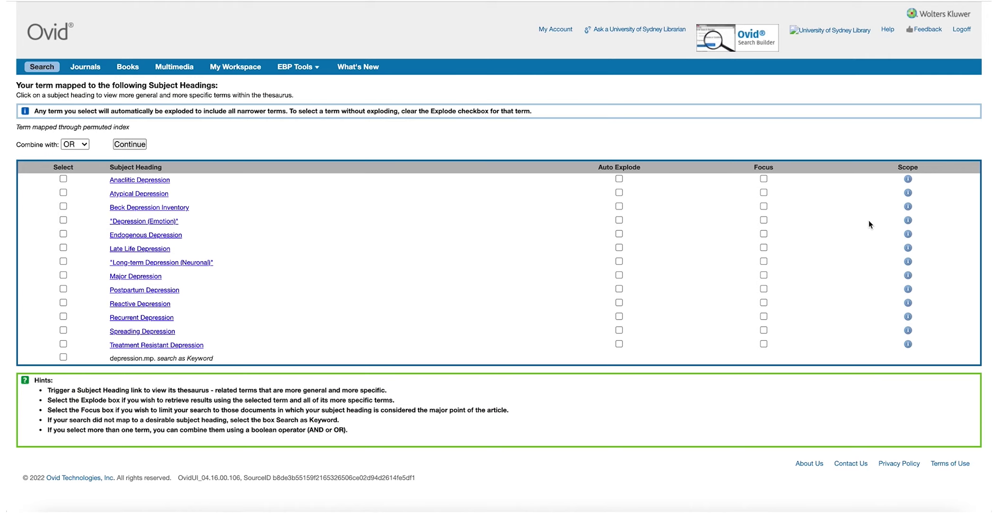
click(907, 220)
click(63, 275)
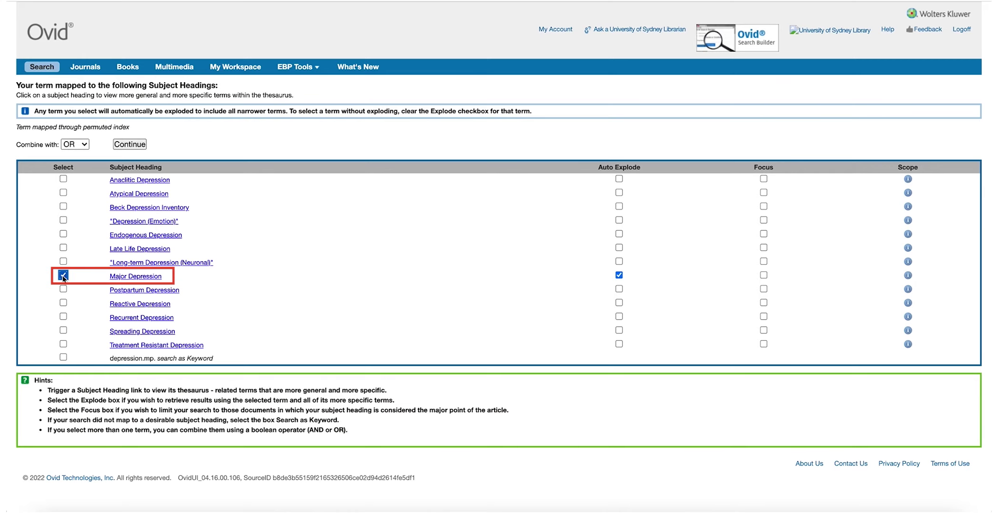
click(127, 146)
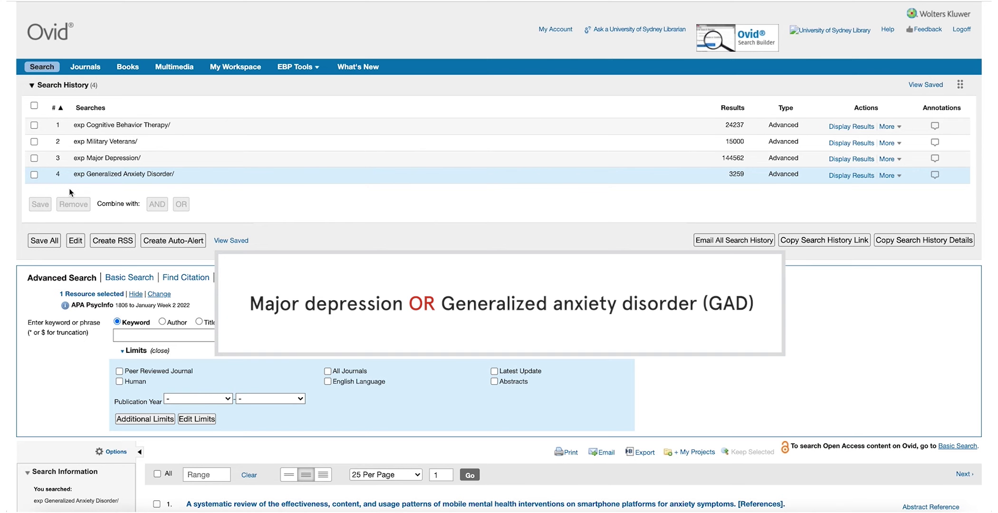
OR-combine search 3 (Major Depression) and search 4 (Generalized Anxiety Disorder) into search 5.
click(35, 158)
click(34, 175)
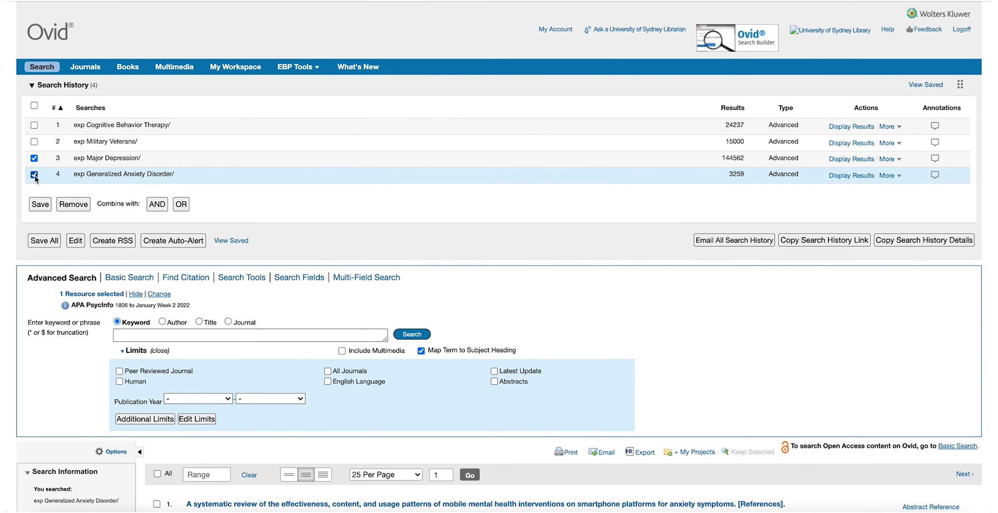
click(181, 204)
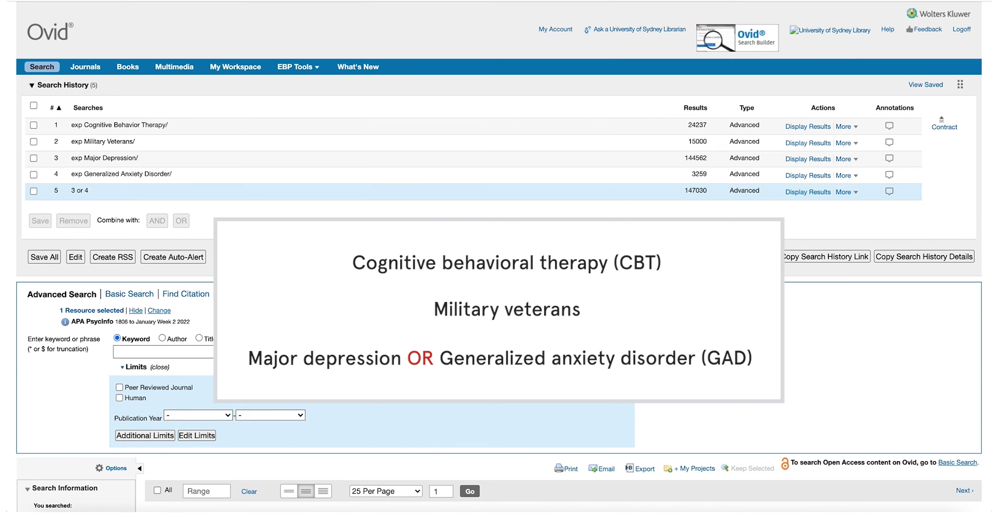
AND-combine searches 1, 2 and 5 into search 6, yielding 53 results.
click(33, 125)
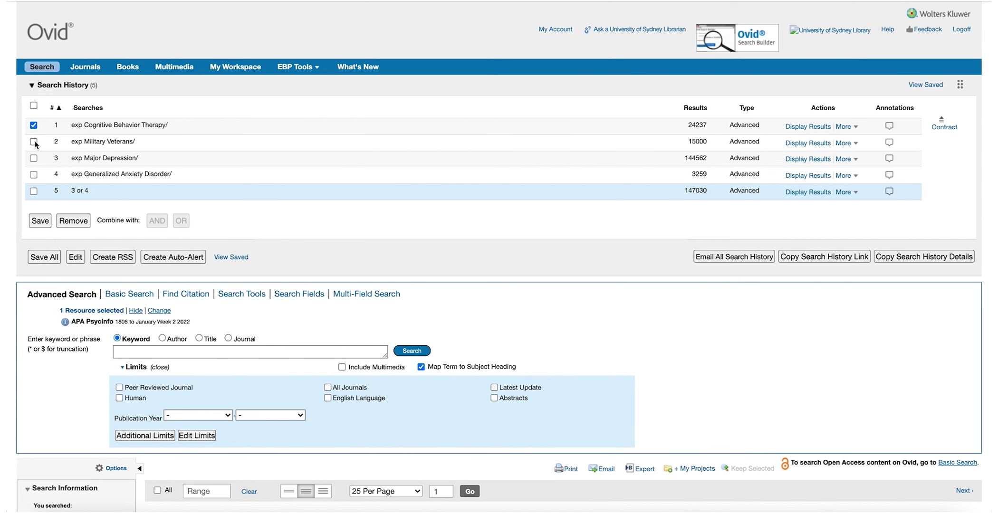
click(33, 141)
click(33, 192)
click(158, 221)
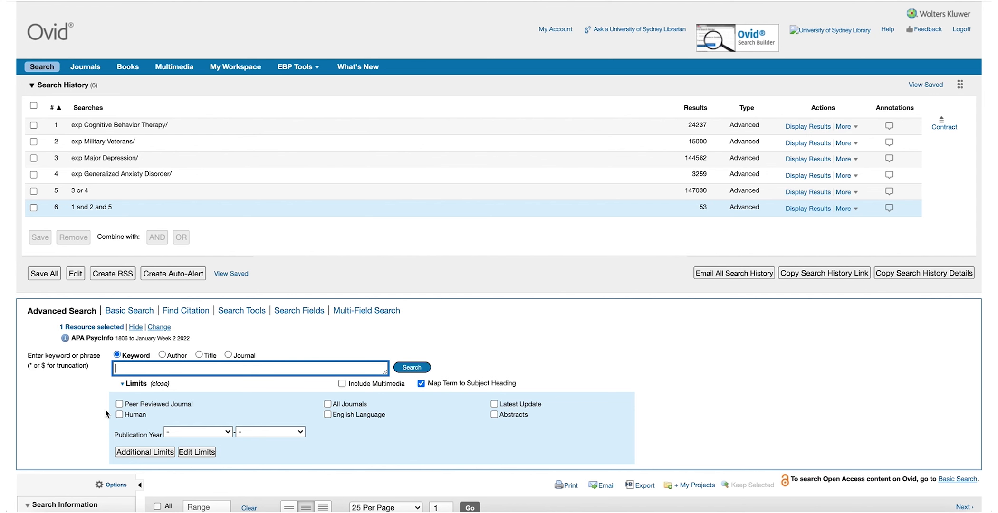
Limit search 6 to Peer Reviewed Journal and English Language, then bring up Additional Limits.
click(119, 404)
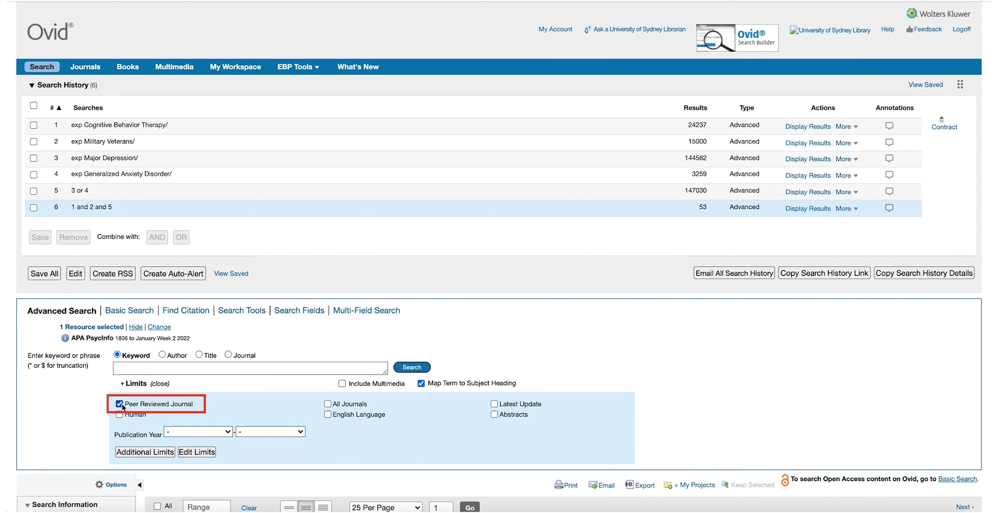
click(328, 415)
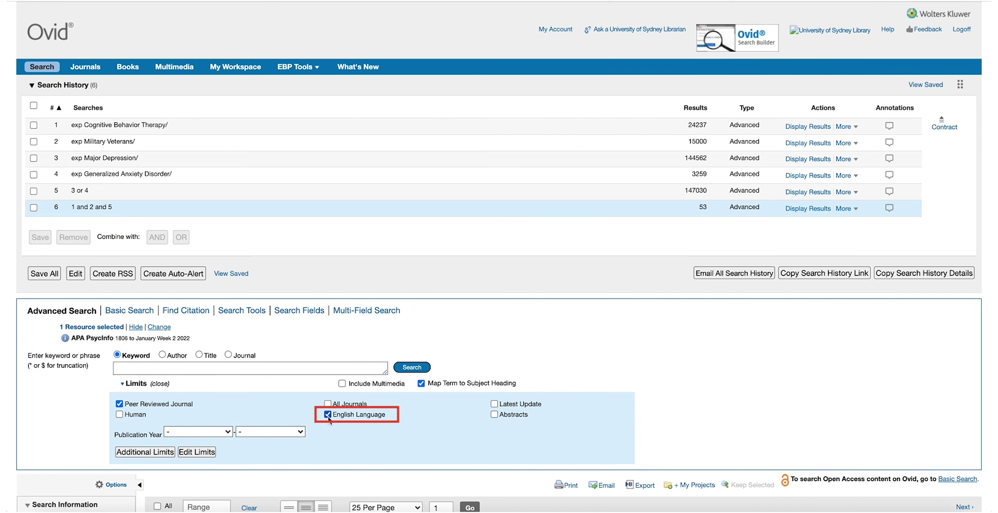
click(412, 369)
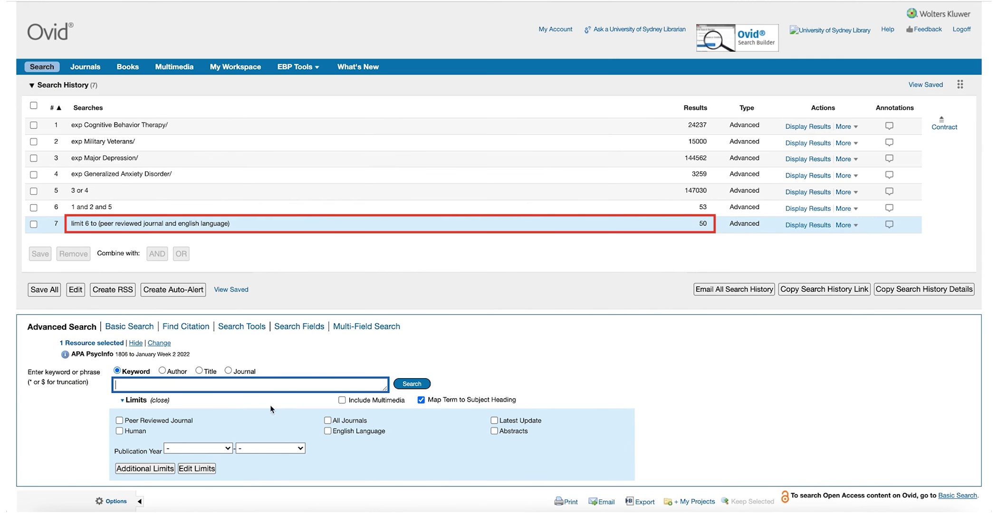
click(148, 470)
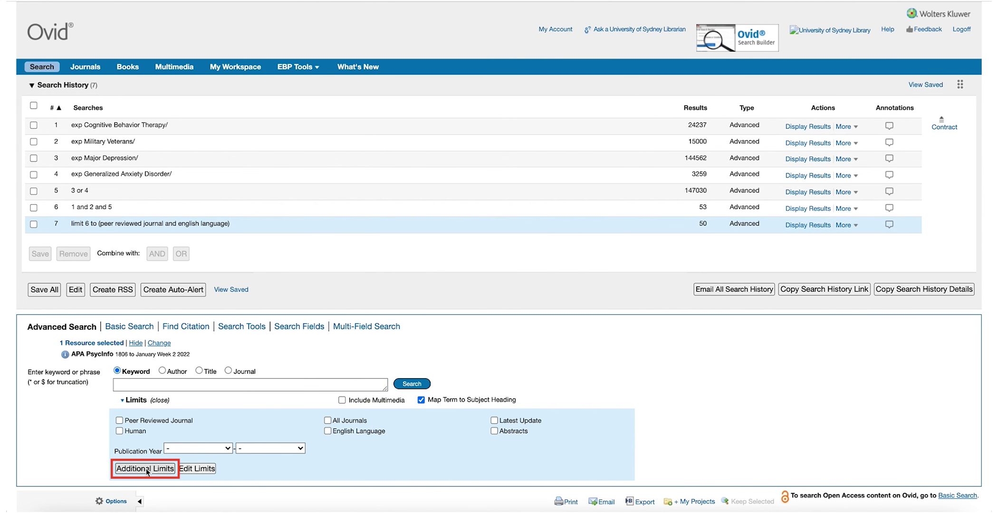